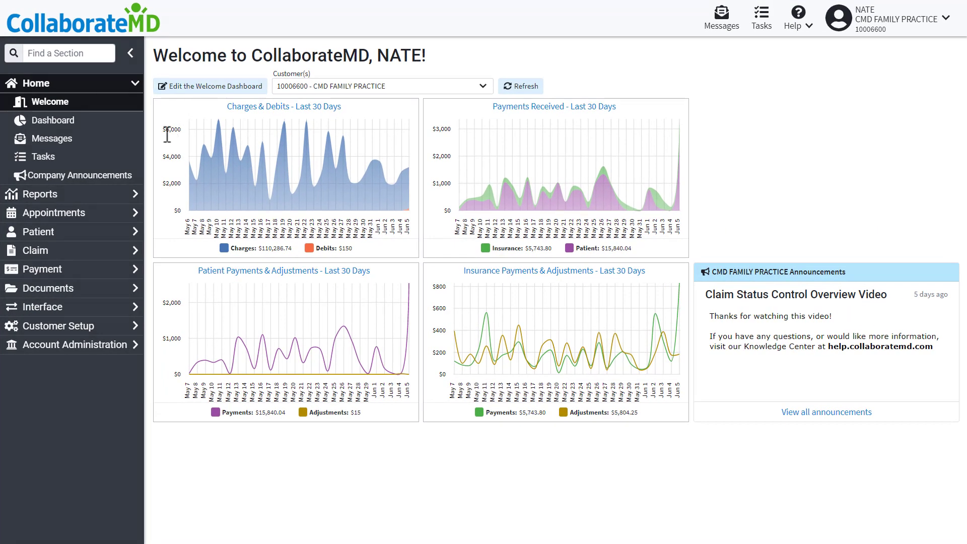
Search Status Control for Balance Due Patient claims entered in the last 60 days (141 found).
left_click(108, 253)
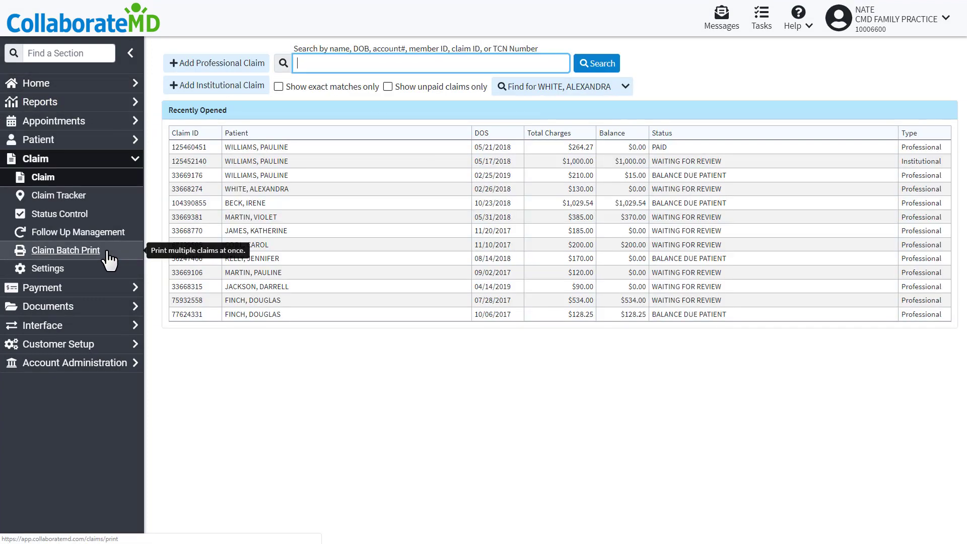
left_click(92, 216)
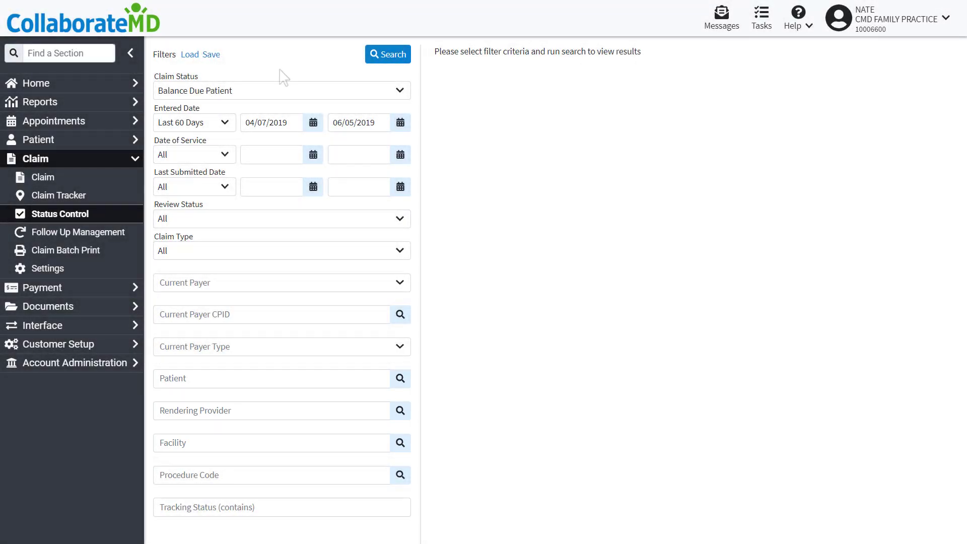
left_click(395, 60)
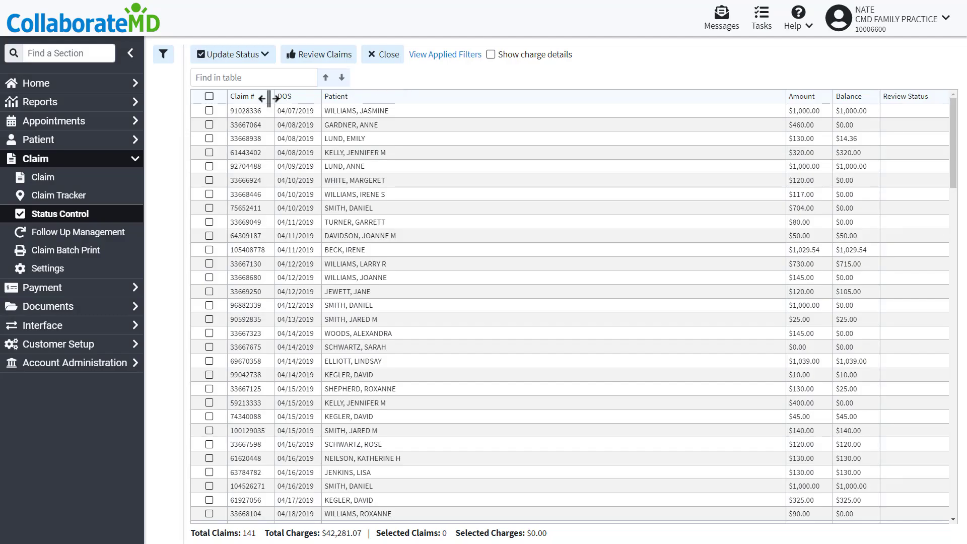
Set the WILLIAMS, KELLY, LUND, SMITH and DAVIDSON claims to On Hold.
left_click(209, 111)
left_click(210, 153)
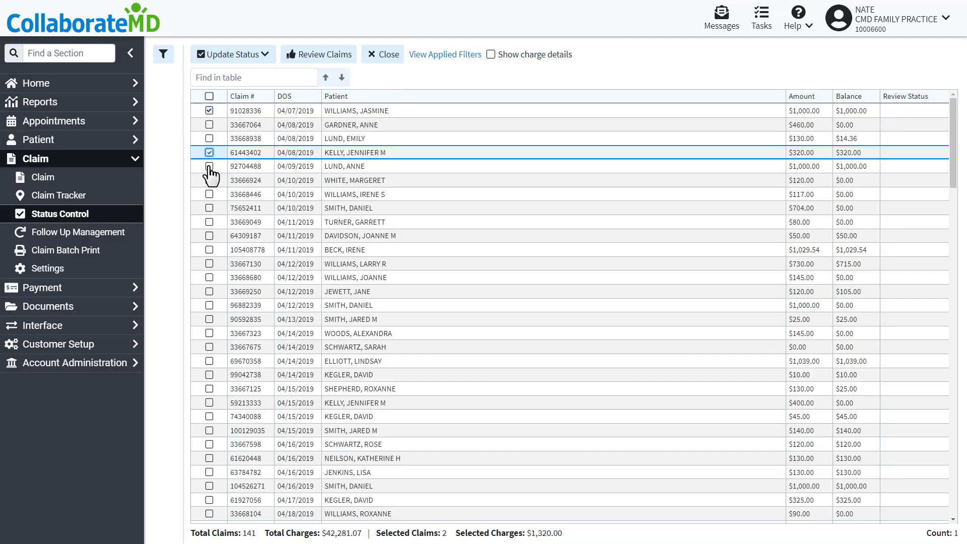
left_click(210, 166)
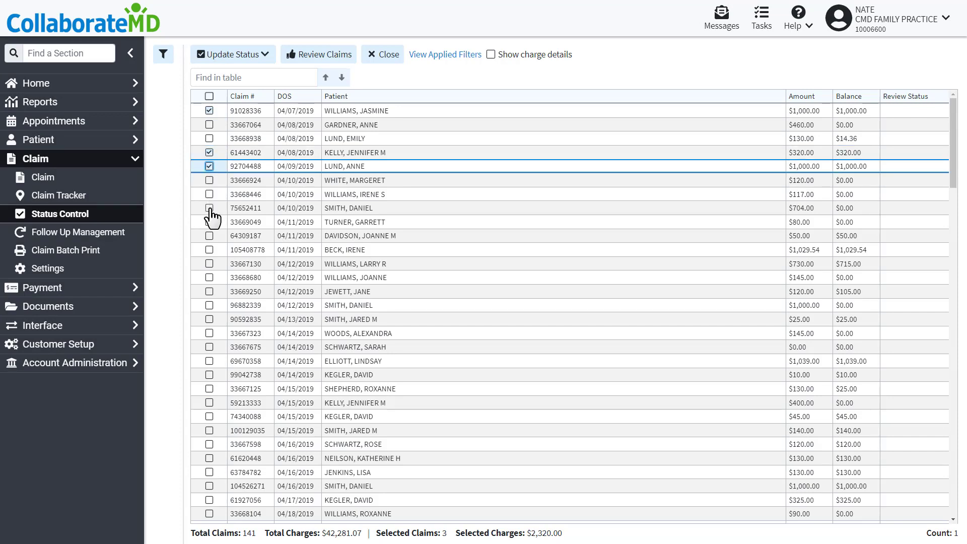
left_click(210, 209)
left_click(210, 235)
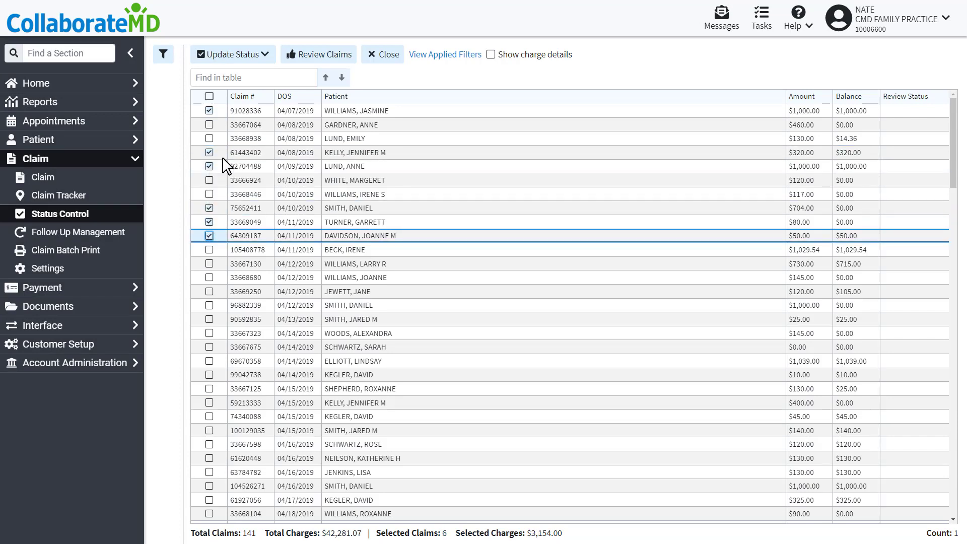
left_click(248, 59)
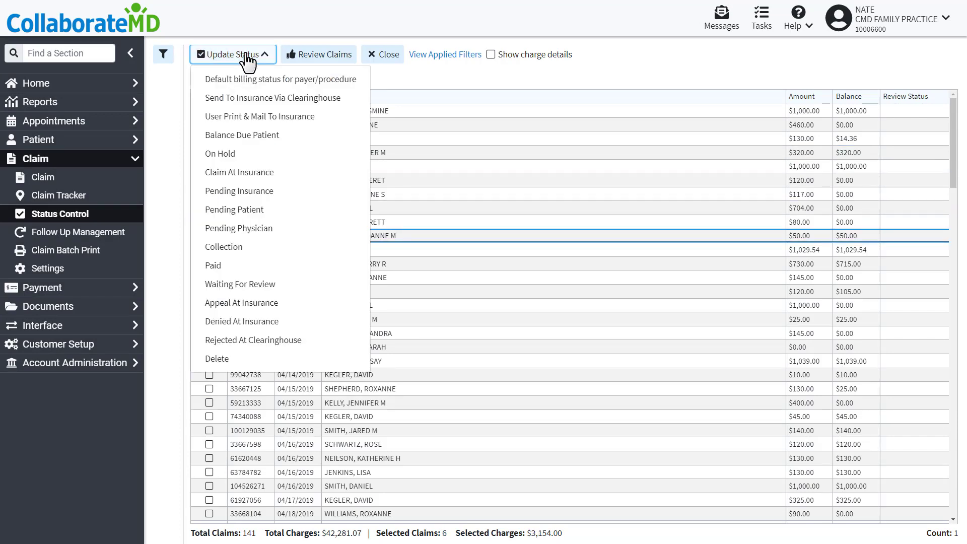
left_click(248, 155)
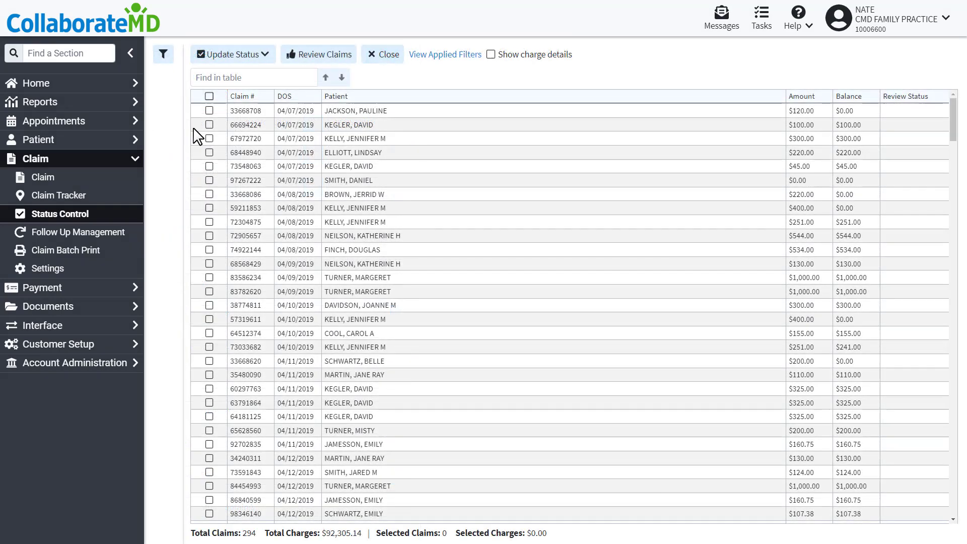
Set all 294 listed claims to Send To Insurance Via Clearinghouse.
left_click(209, 96)
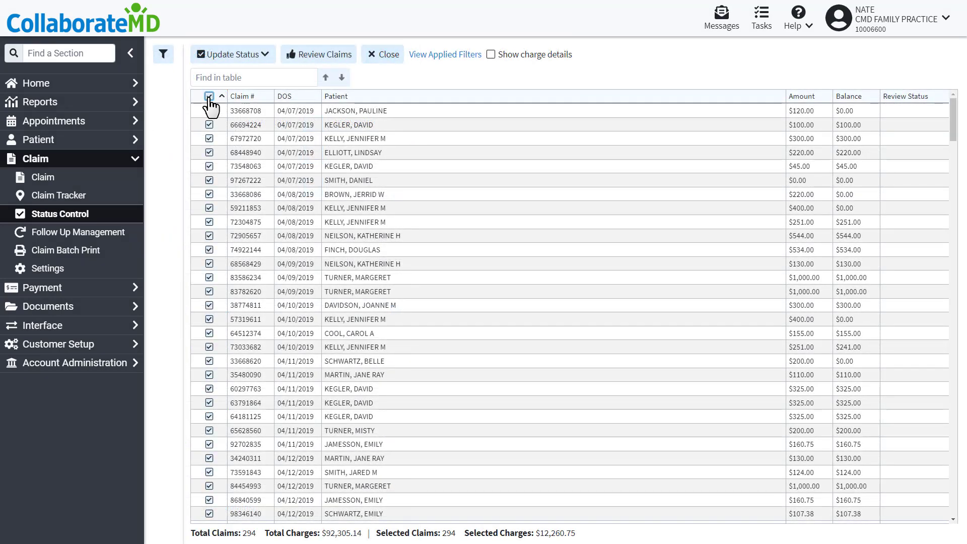
left_click(233, 55)
left_click(254, 100)
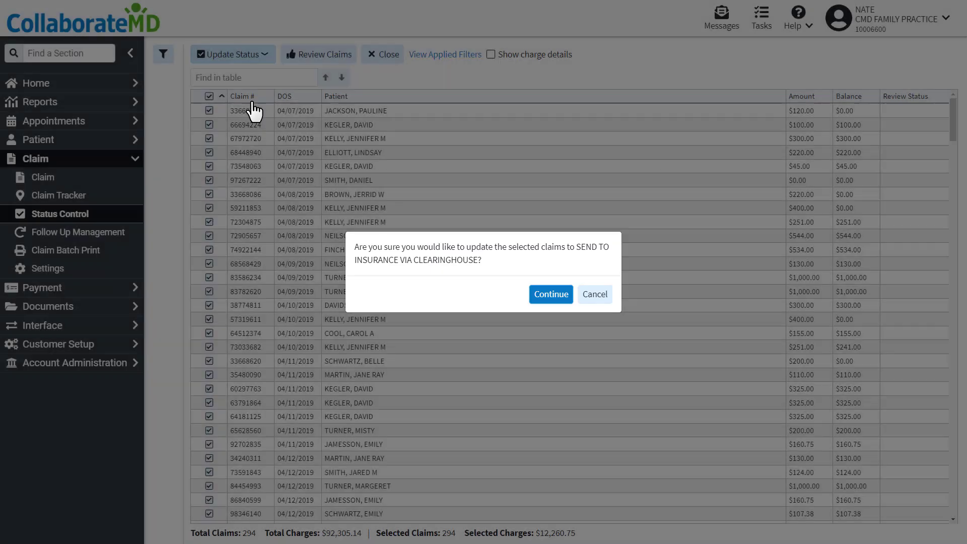
key("Return")
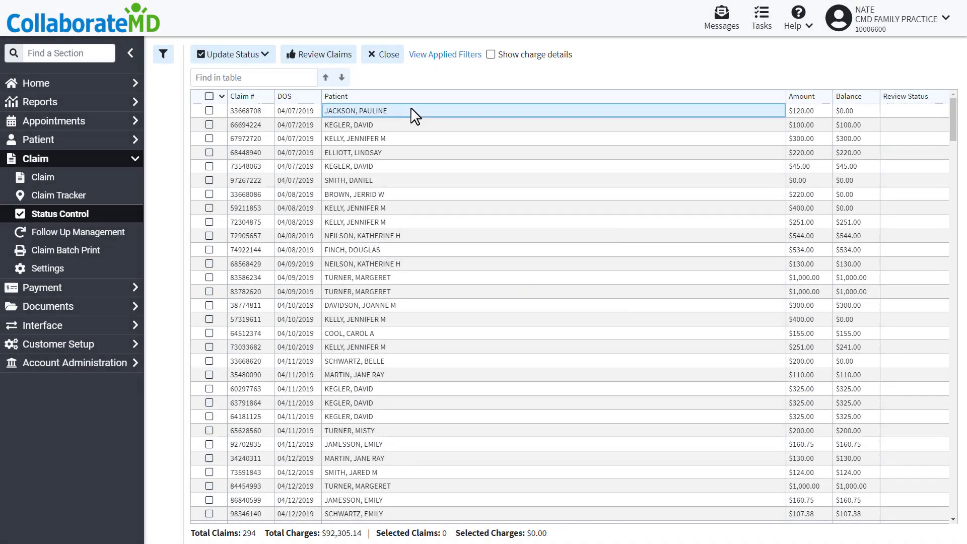
right_click(413, 114)
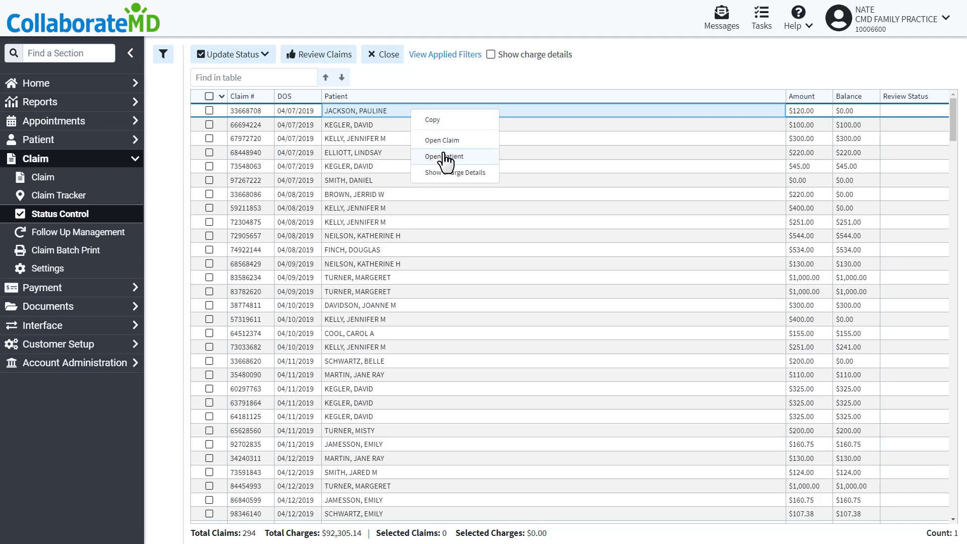
left_click(445, 173)
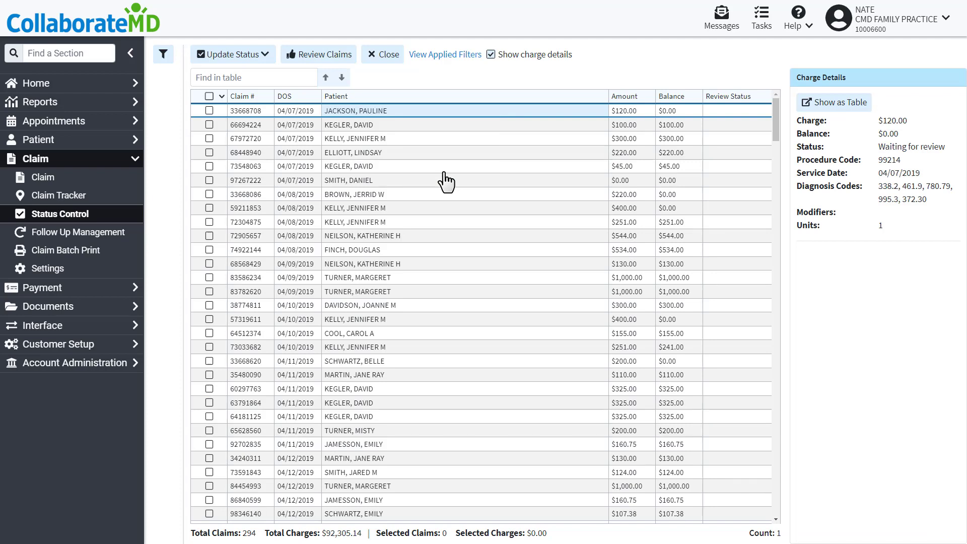
Review the JACKSON, KEGLER and ELLIOTT claims for errors and view the first Error Detected result.
left_click(210, 110)
left_click(209, 124)
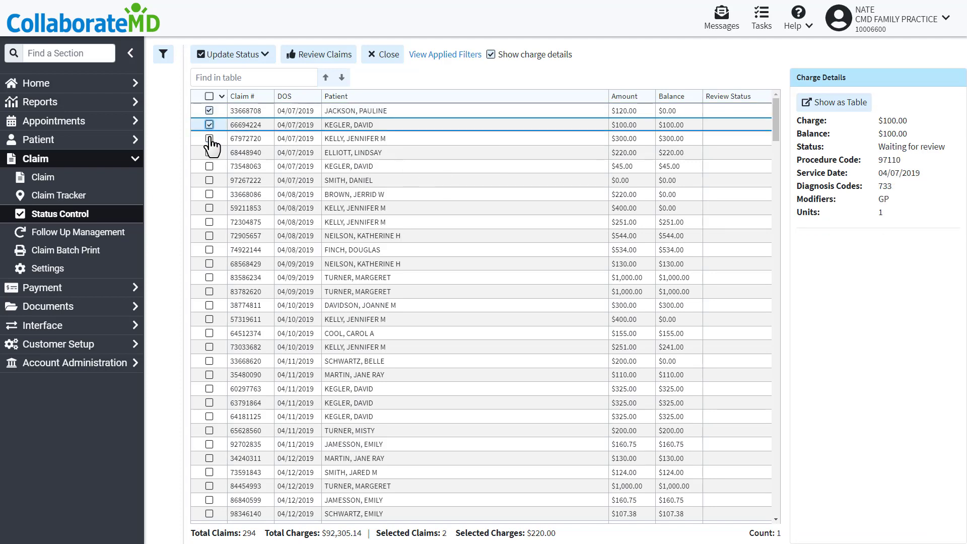
left_click(209, 153)
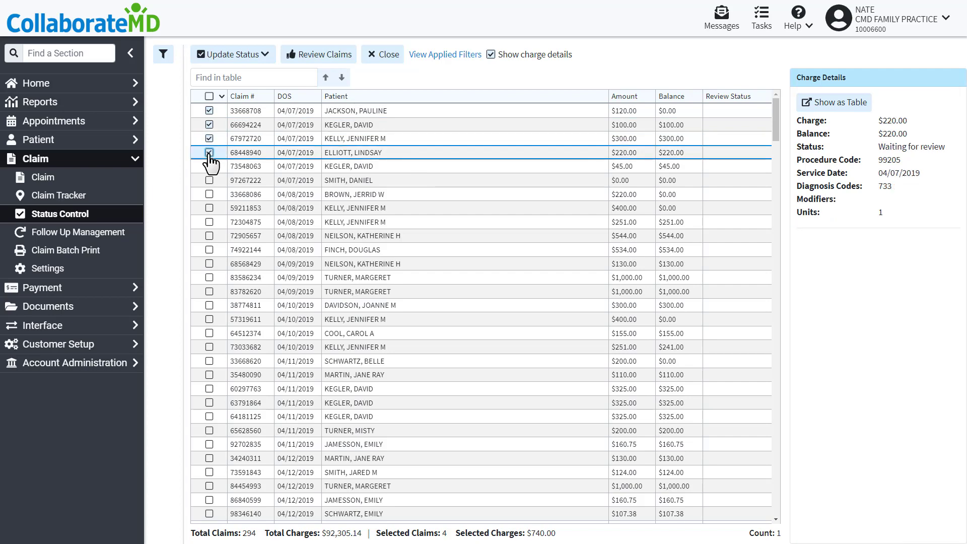
left_click(304, 62)
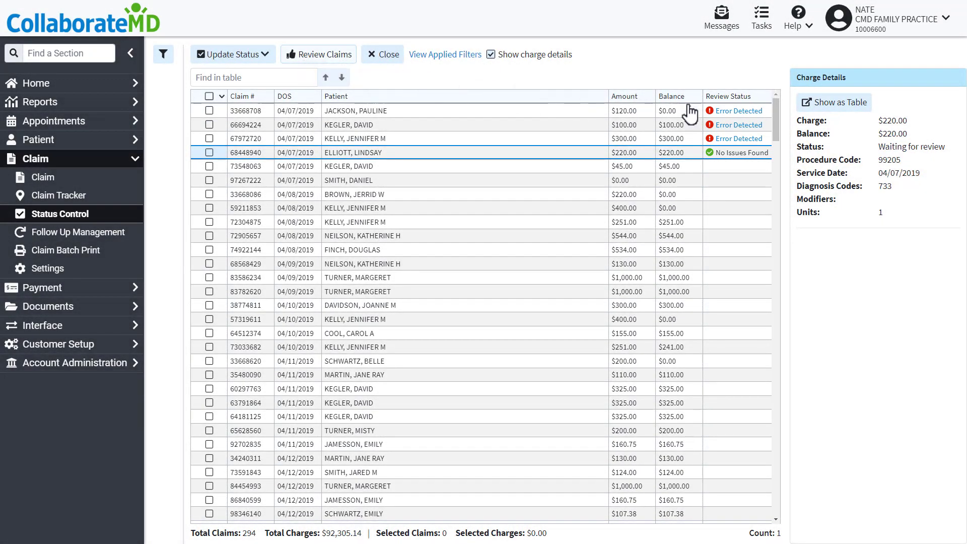
left_click(735, 111)
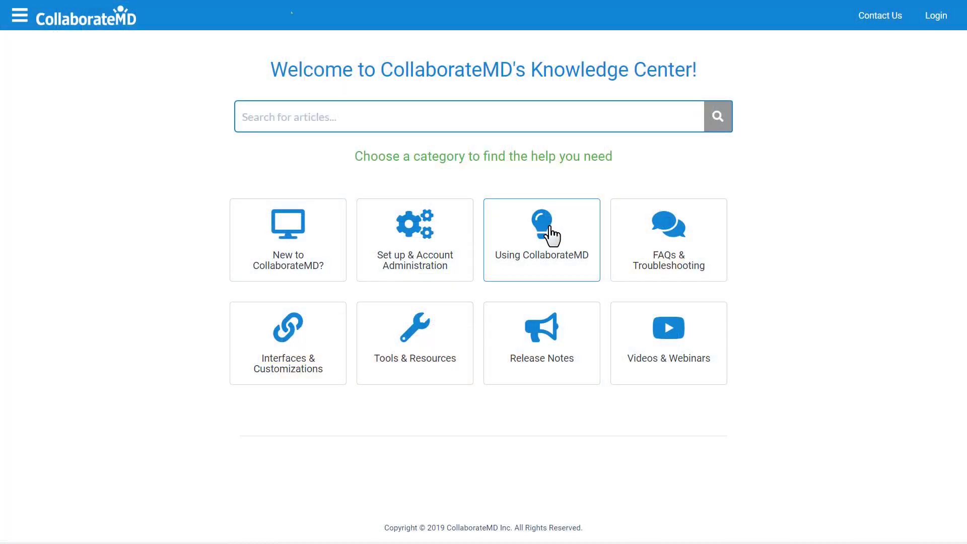
Show the Claim help articles in the Knowledge Center.
left_click(641, 264)
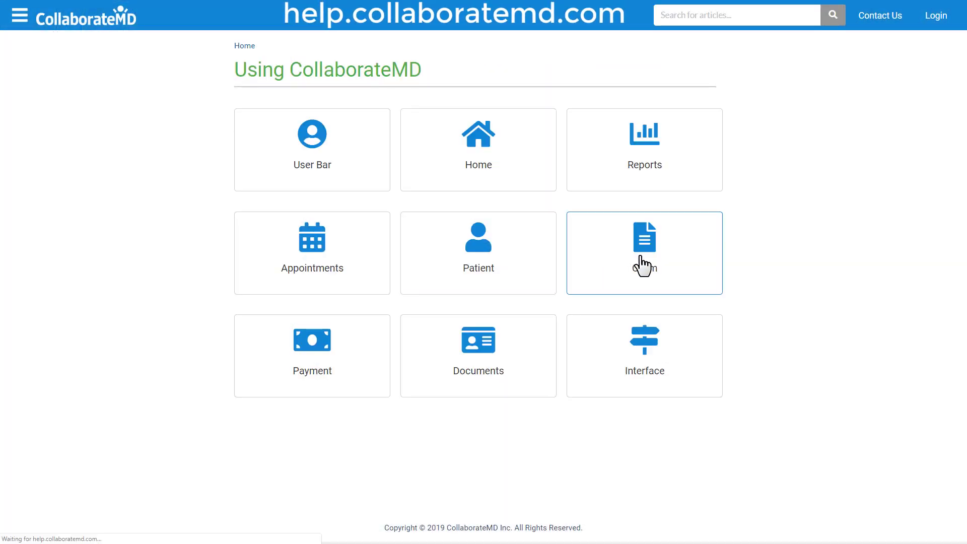